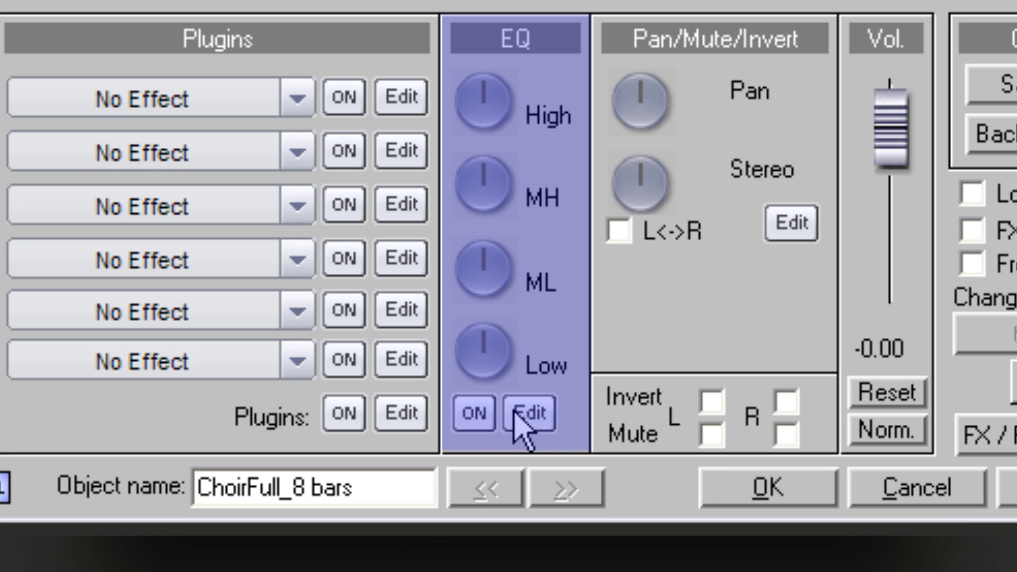
In the object's equalizer, cut the lowest band and raise band 3 into a peak near 4.6 kHz
click(544, 415)
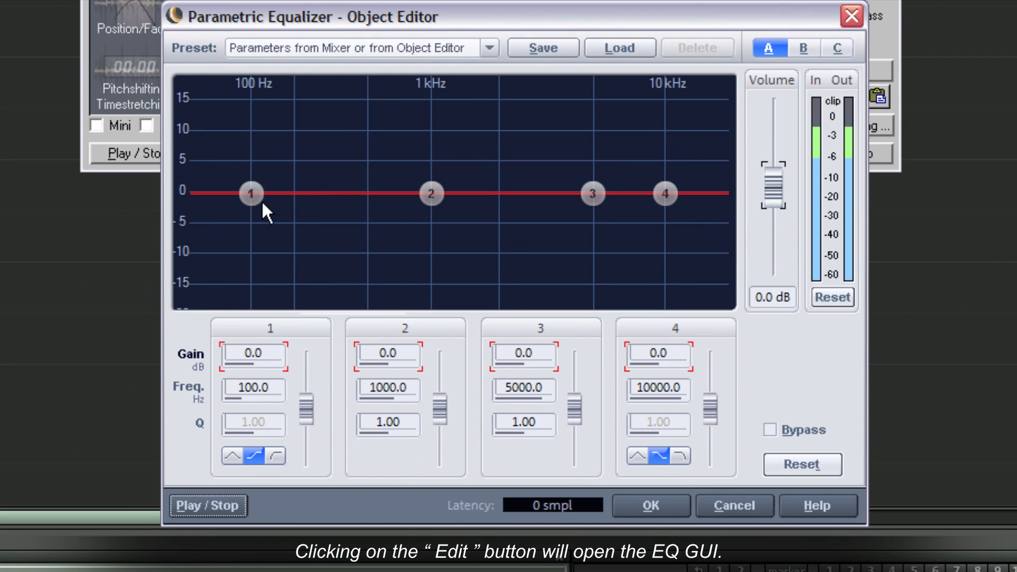
drag(251, 194, 262, 254)
drag(593, 196, 586, 169)
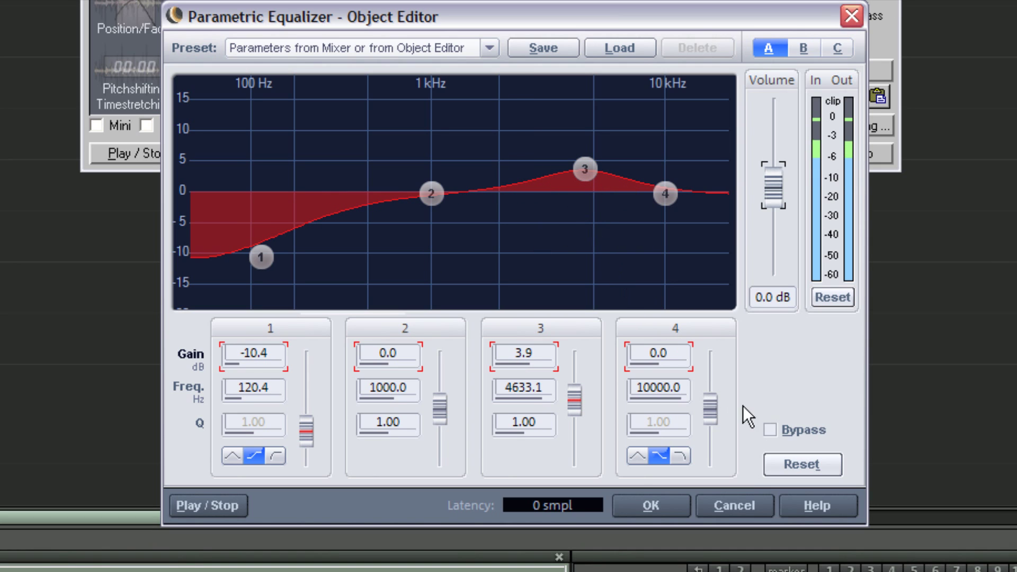
Compare with Bypass on and off, then reset all EQ bands to 0.0 dB and close the equalizer
click(769, 430)
click(769, 430)
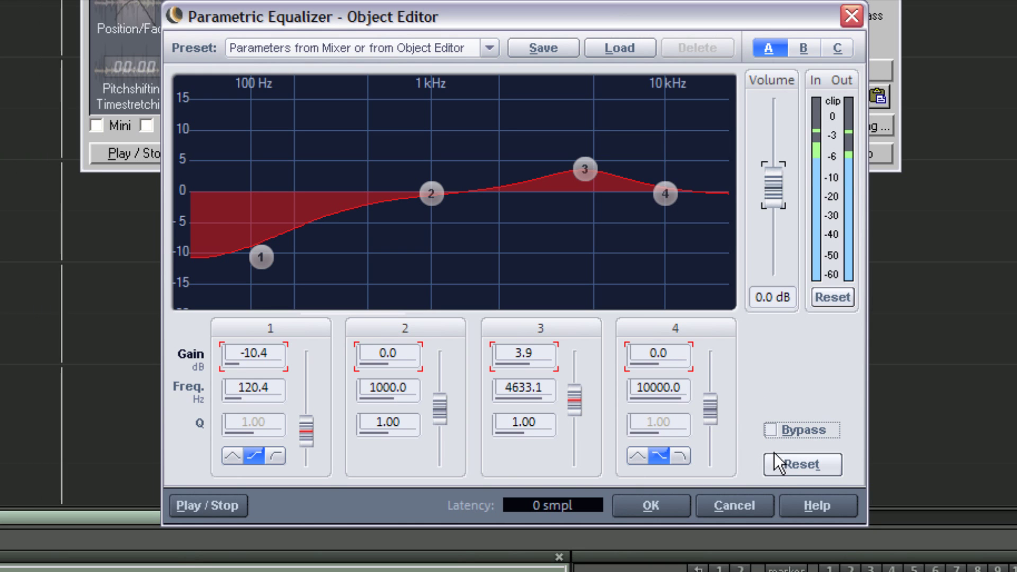
click(778, 473)
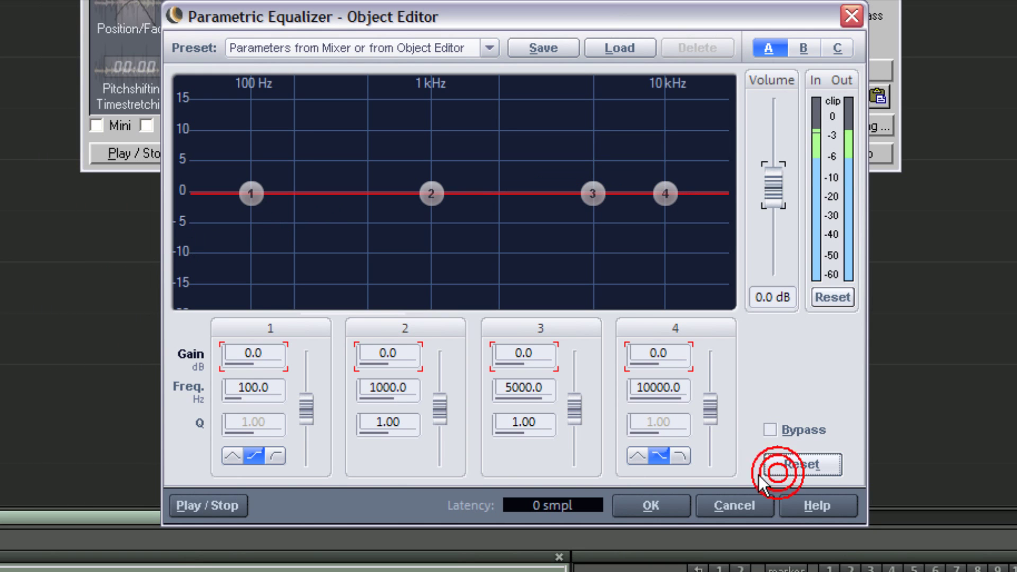
click(660, 510)
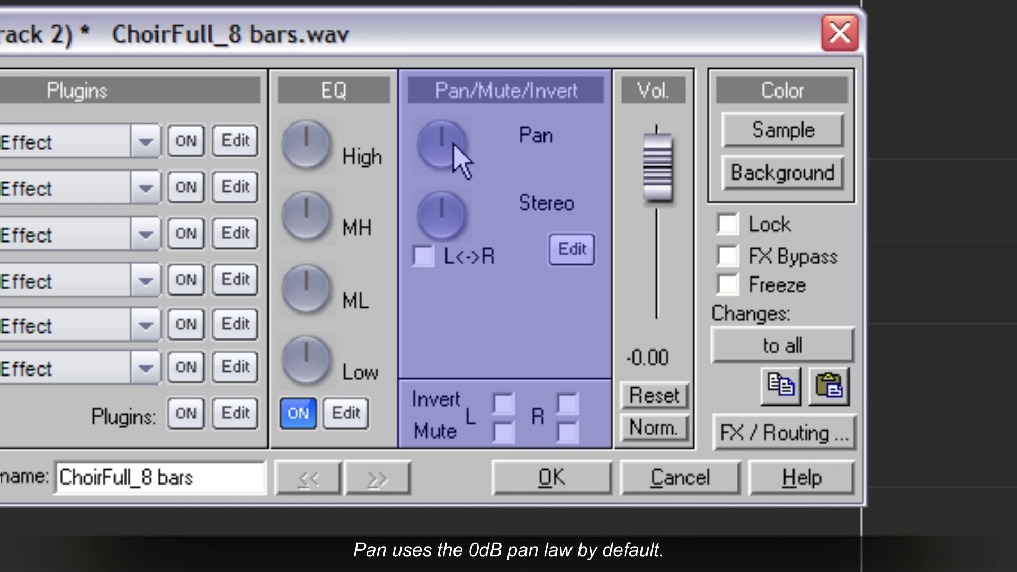
scroll(454, 144, down, 10)
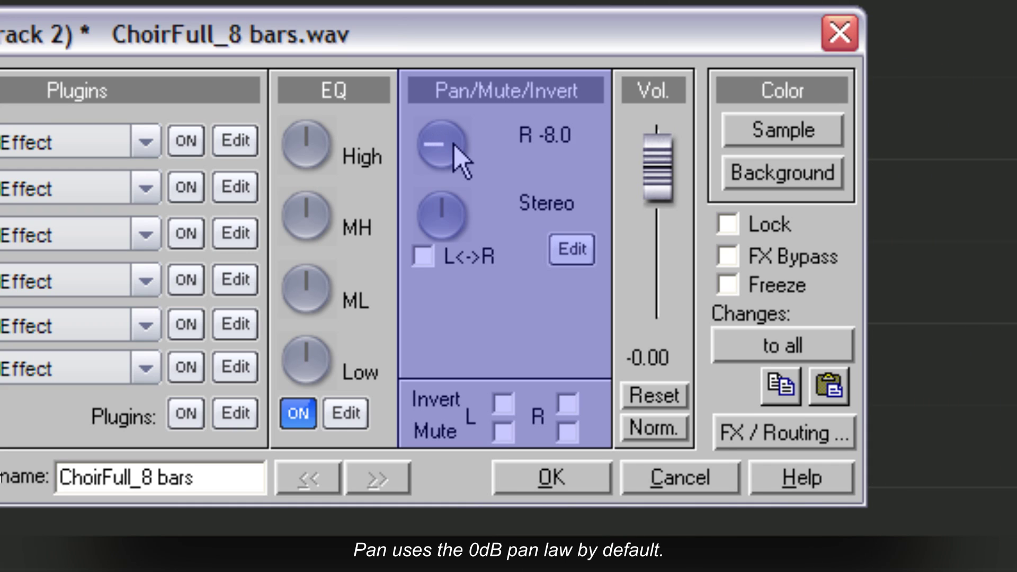
scroll(454, 145, up, 10)
scroll(454, 145, up, 10)
scroll(453, 145, down, 8)
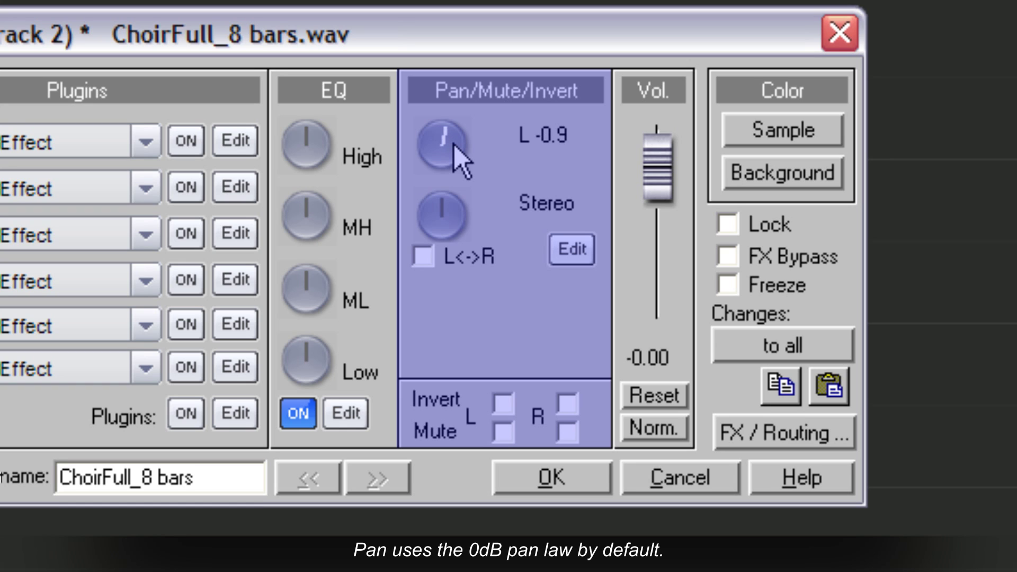
scroll(454, 144, down, 1)
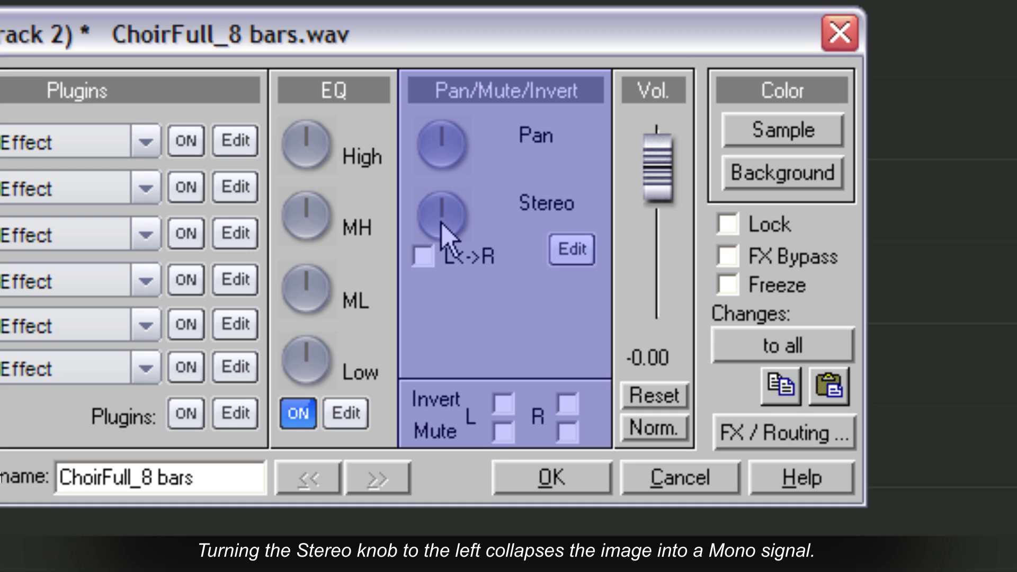
scroll(442, 223, down, 5)
scroll(441, 224, down, 5)
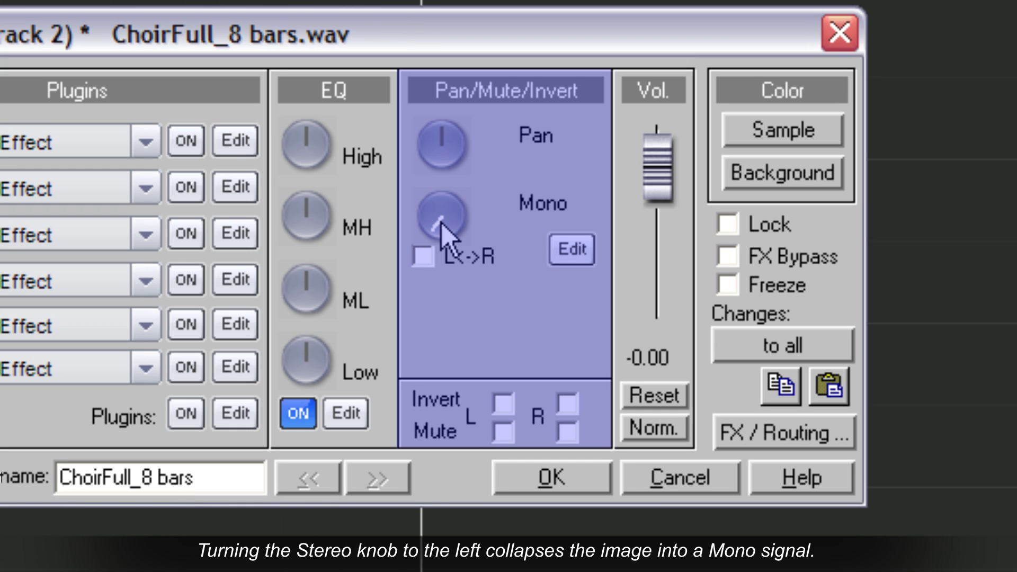
scroll(442, 223, up, 10)
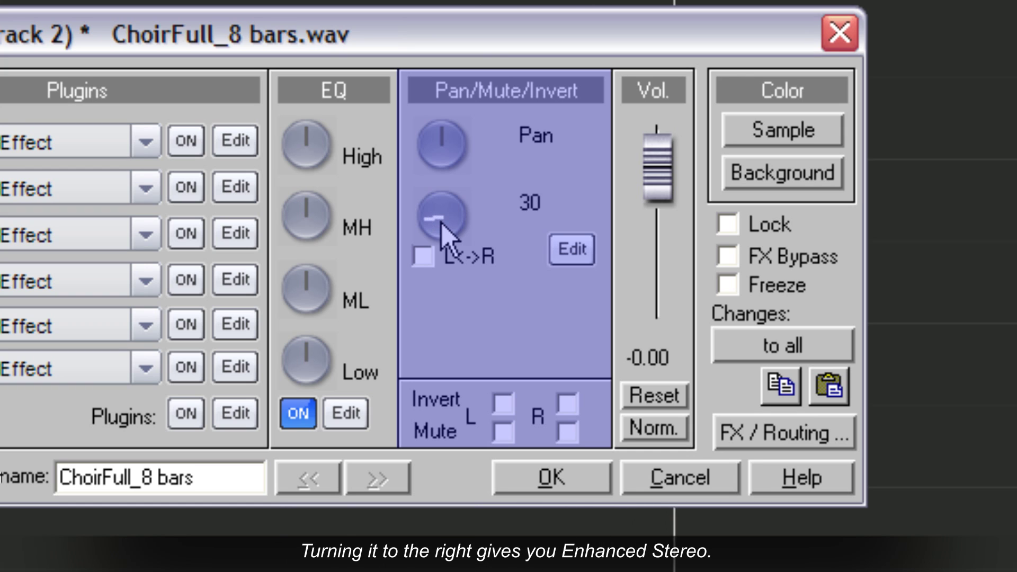
scroll(442, 223, up, 7)
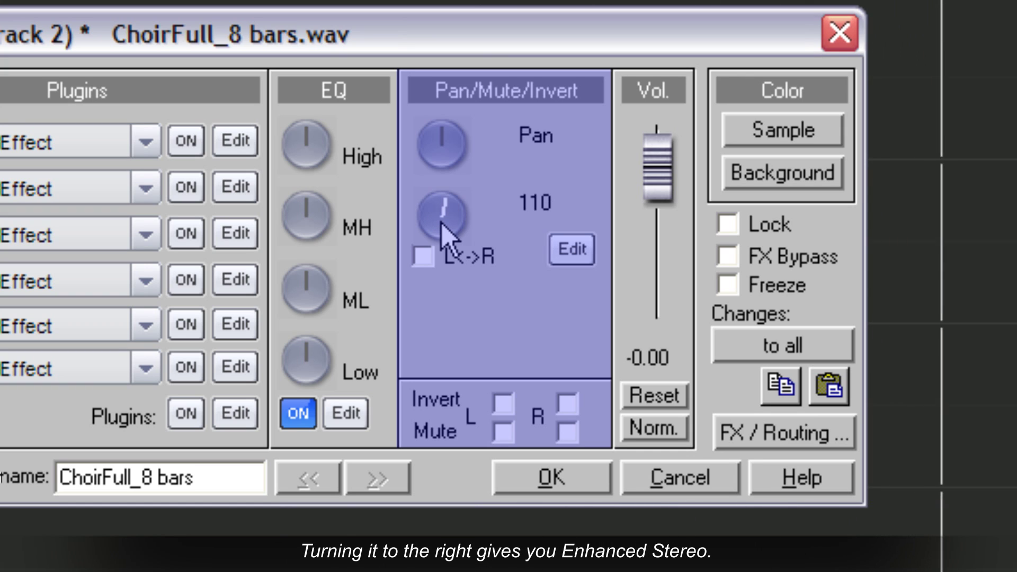
scroll(441, 224, up, 3)
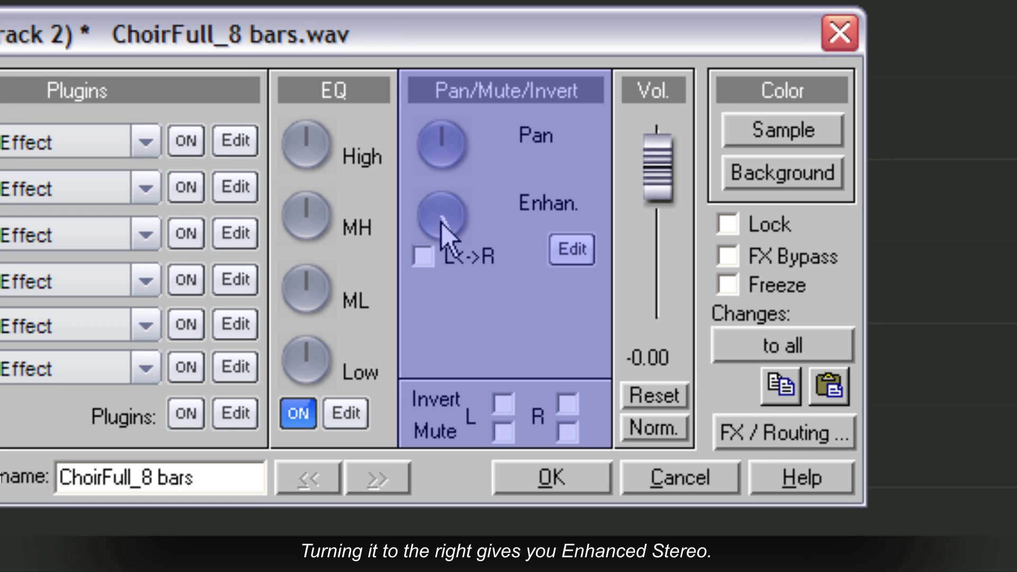
double_click(442, 224)
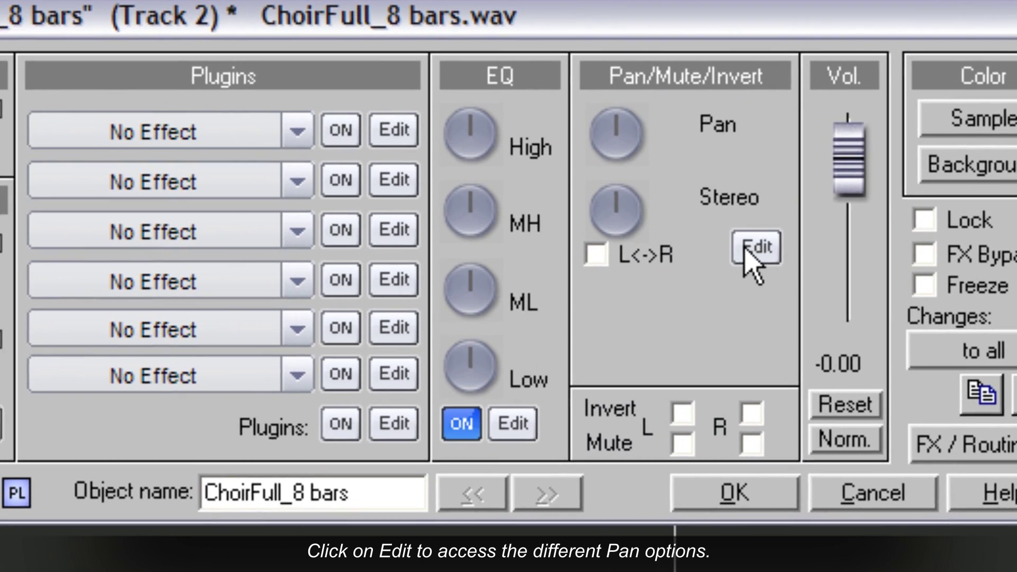
Set the pan mode to -4.5dB Pan +St. Enh., move the Pan knob, then recentre it
click(753, 247)
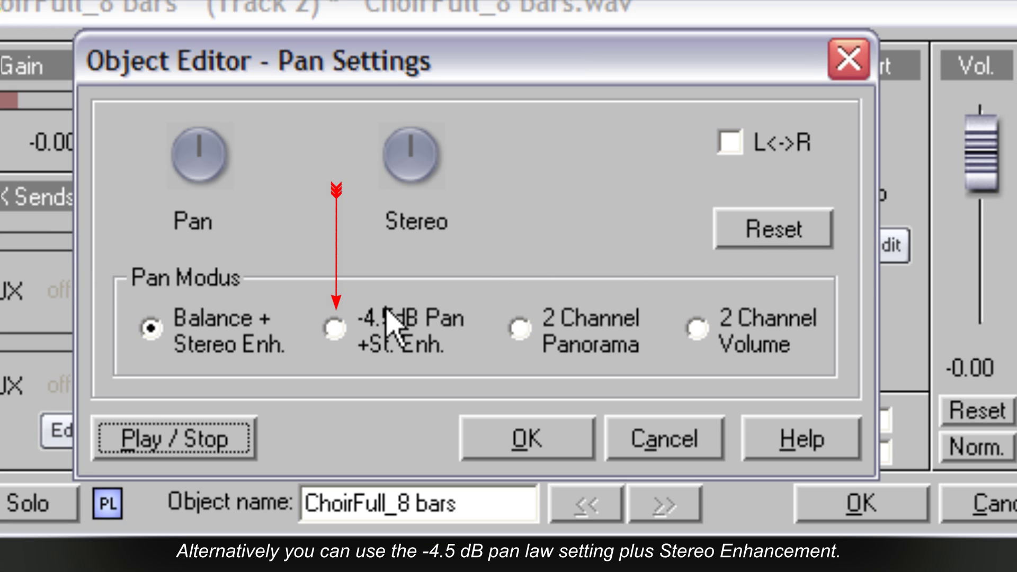
click(331, 327)
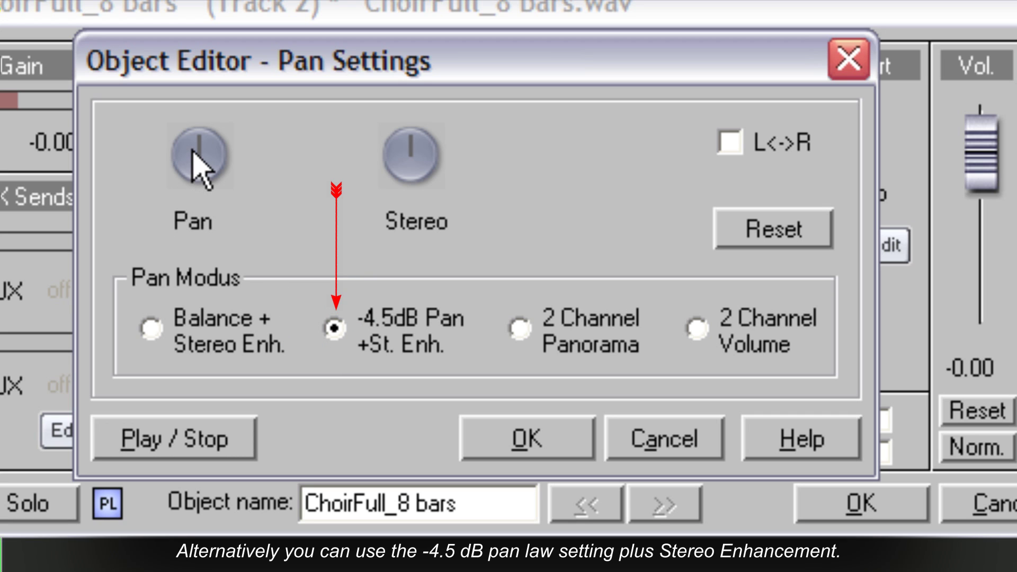
drag(194, 157, 193, 149)
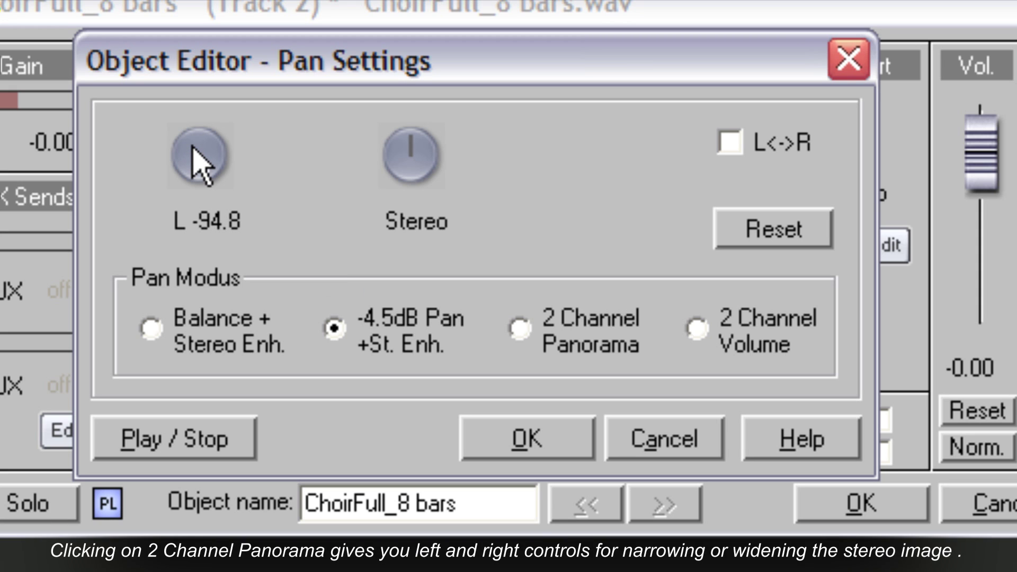
double_click(192, 149)
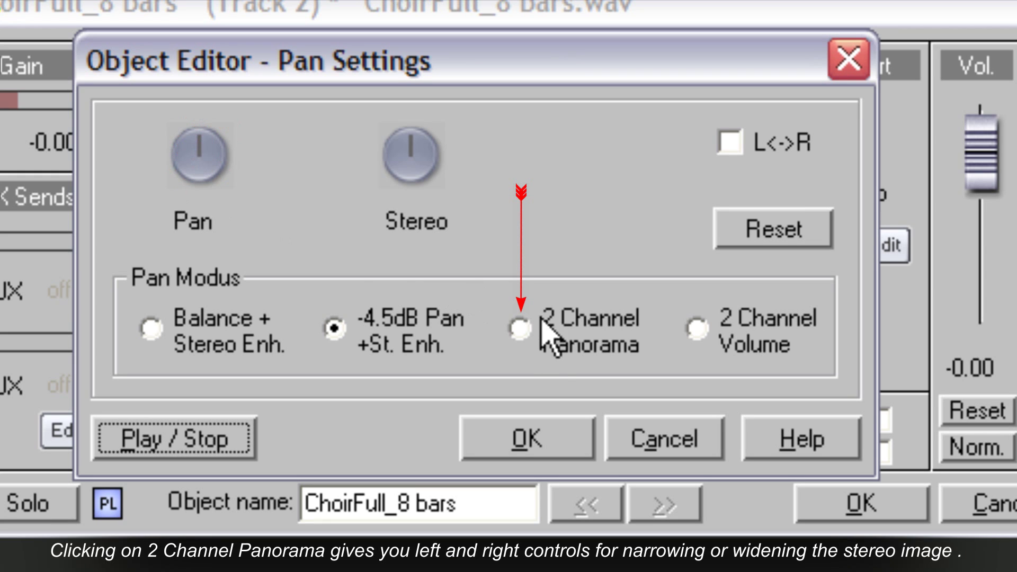
Try 2 Channel Panorama mode, moving the channel positions, ending with left off and R -94.8
click(521, 329)
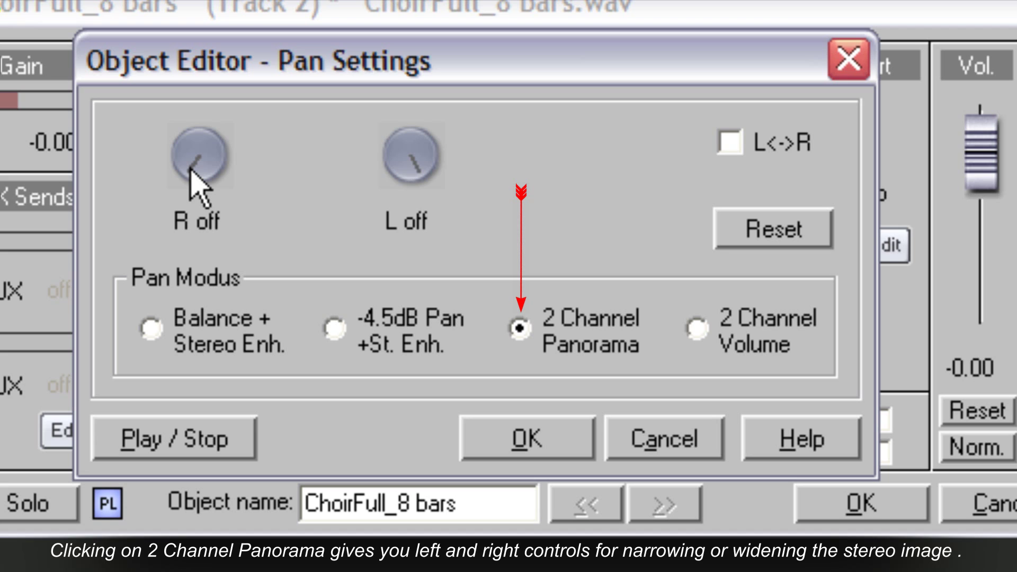
mouse_move(190, 170)
mouse_down()
mouse_move(255, 164)
mouse_move(191, 169)
mouse_up()
drag(419, 159, 415, 163)
drag(200, 155, 194, 156)
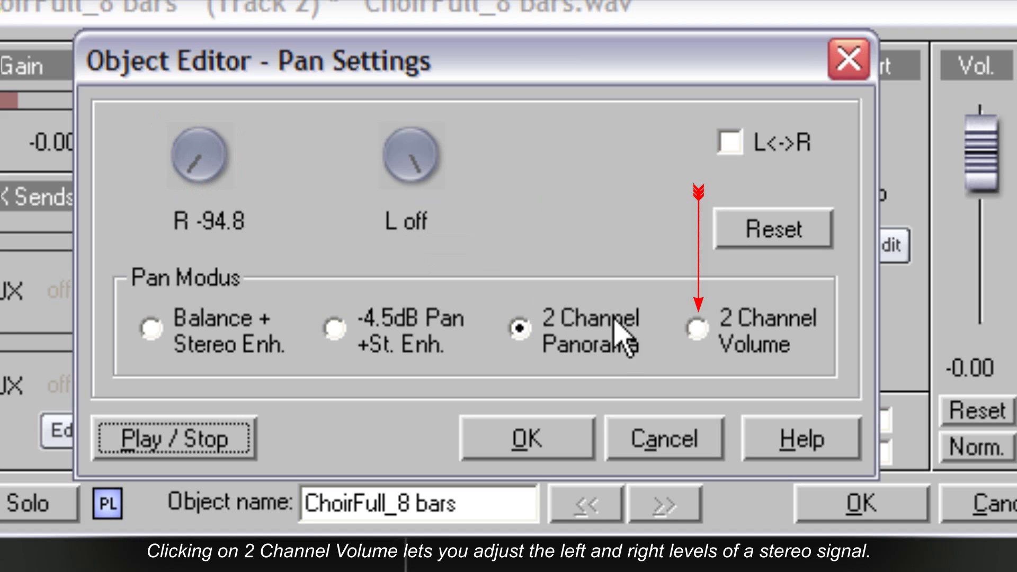
Switch to 2 Channel Volume, adjust Vol L and Vol R, then reset both to default
click(697, 328)
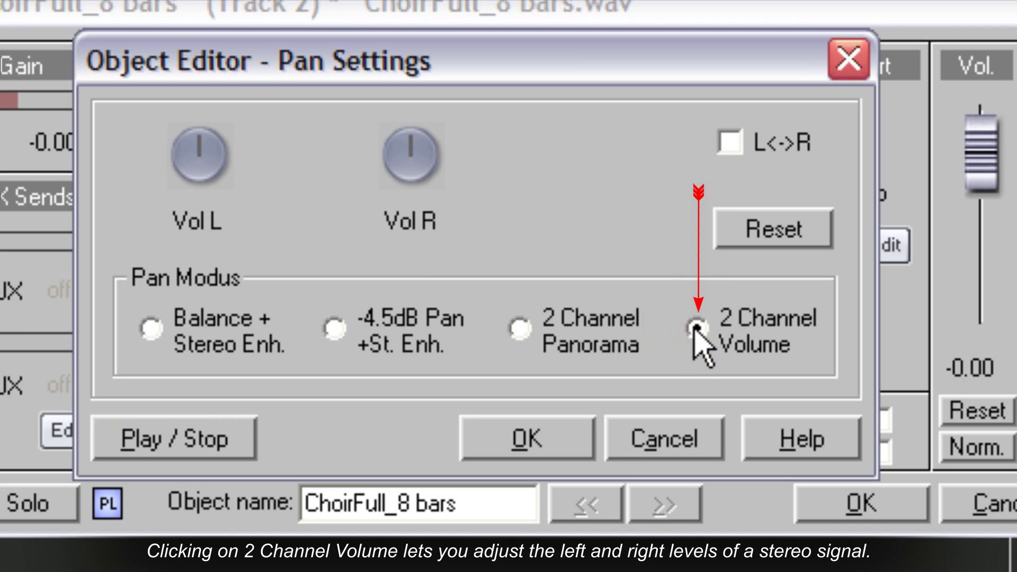
drag(199, 150, 200, 151)
drag(422, 170, 424, 150)
double_click(409, 156)
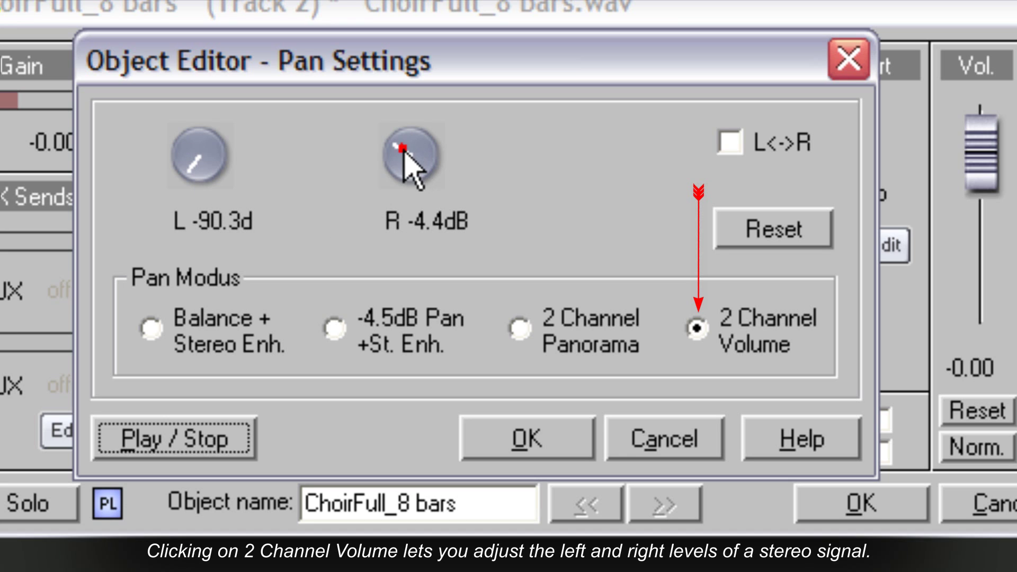
double_click(195, 152)
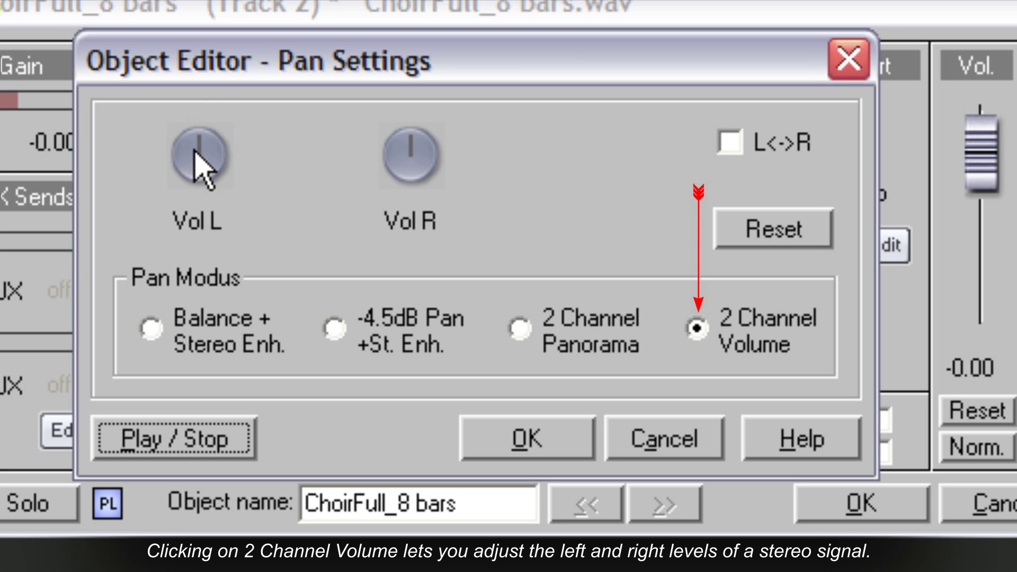
Reset the pan settings to defaults, then open the equalizer from an EQ knob and close it
click(763, 233)
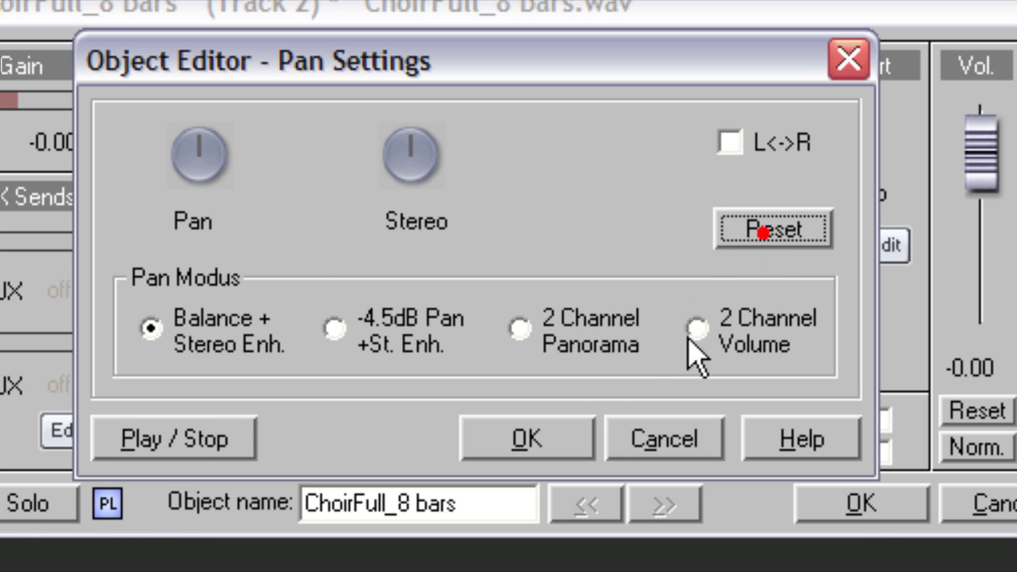
click(549, 440)
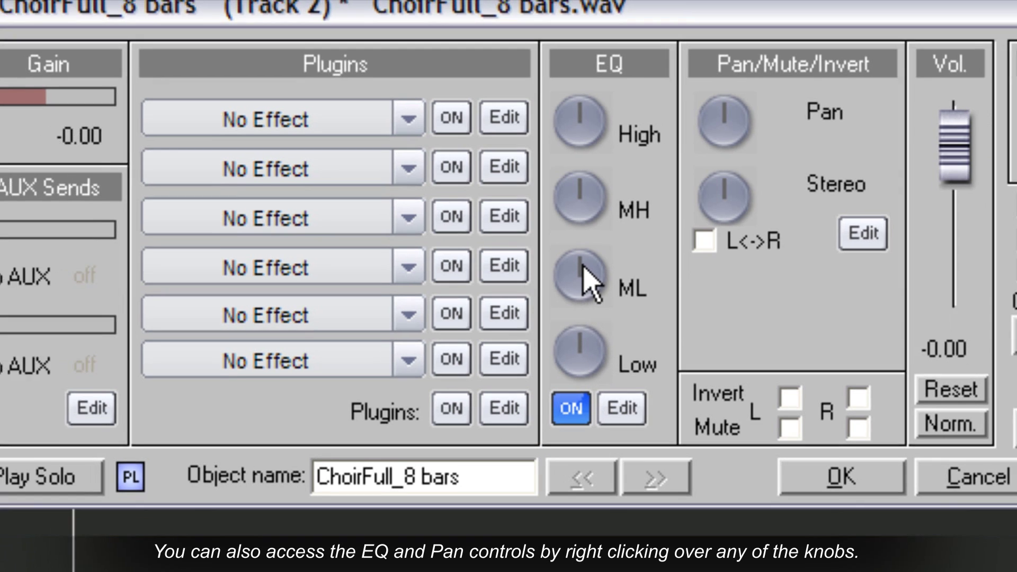
right_click(588, 286)
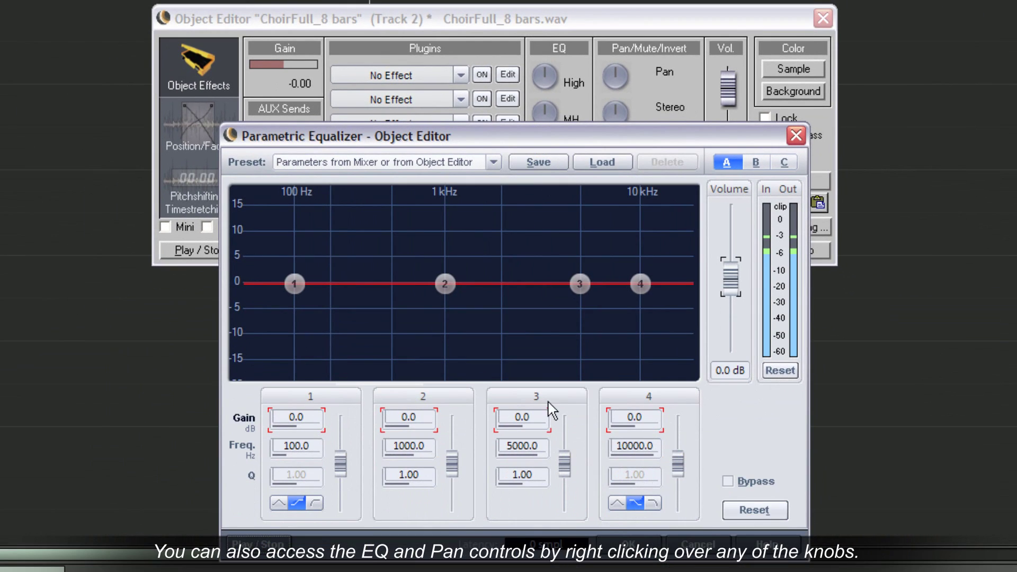
click(621, 541)
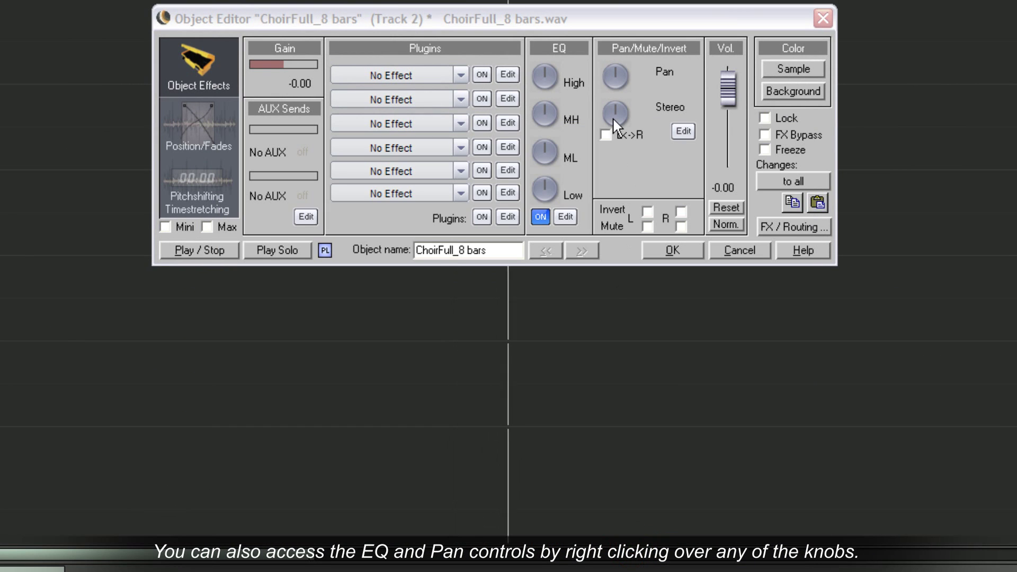
Open Pan Settings from the Stereo knob, reset them to Balance + Stereo Enh., and confirm
right_click(612, 116)
click(612, 115)
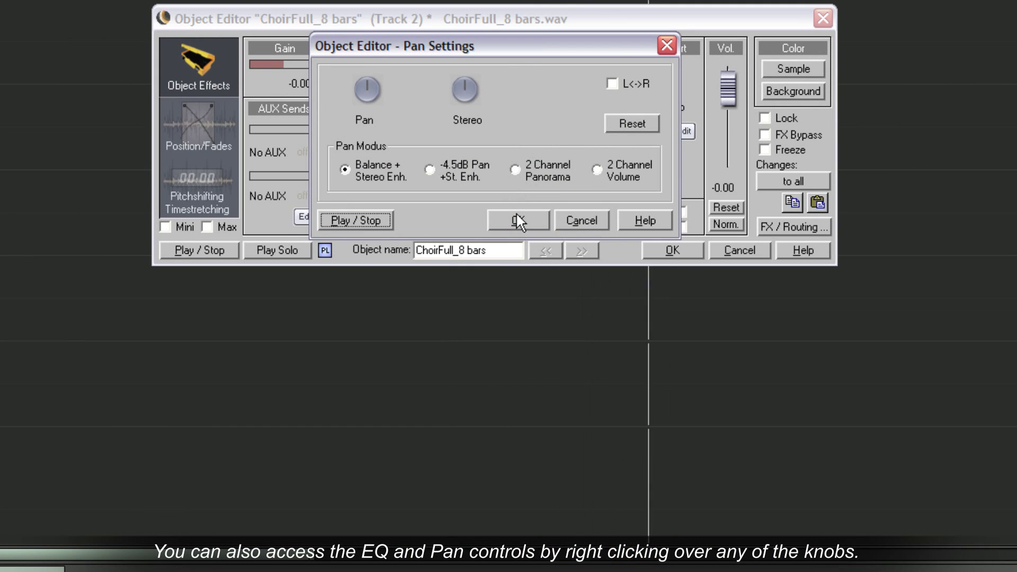
click(518, 220)
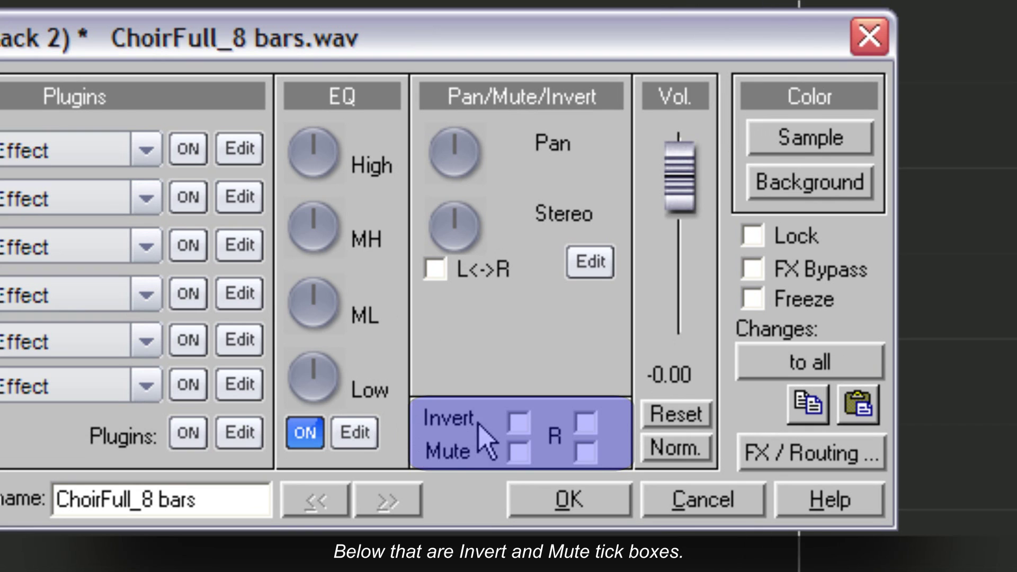
click(514, 425)
click(515, 424)
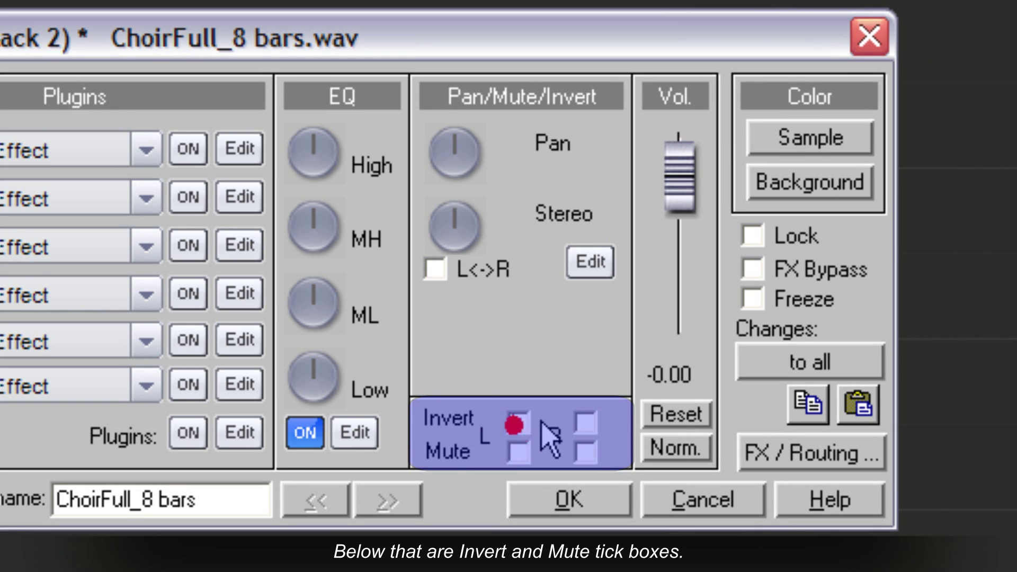
click(591, 423)
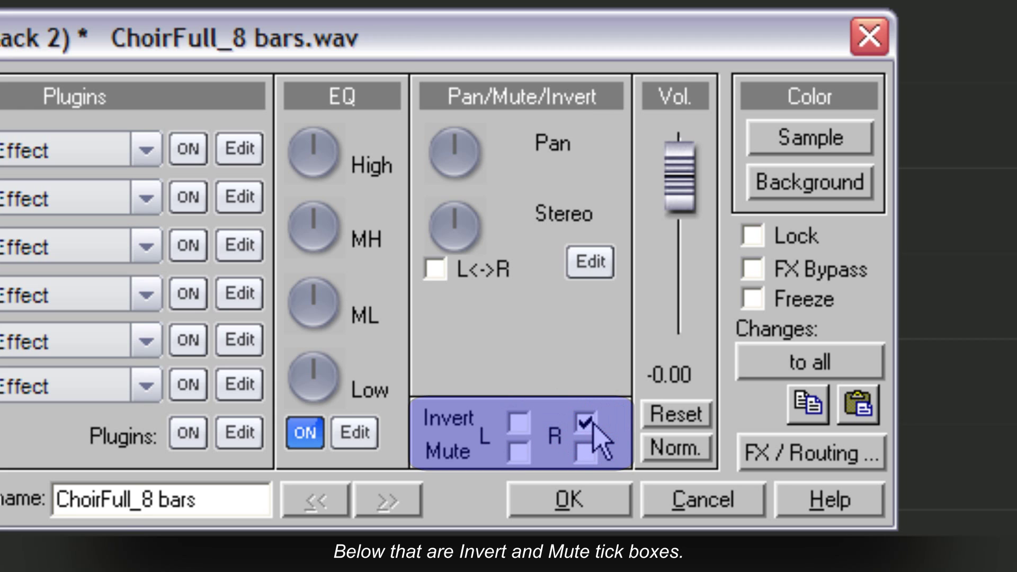
click(588, 422)
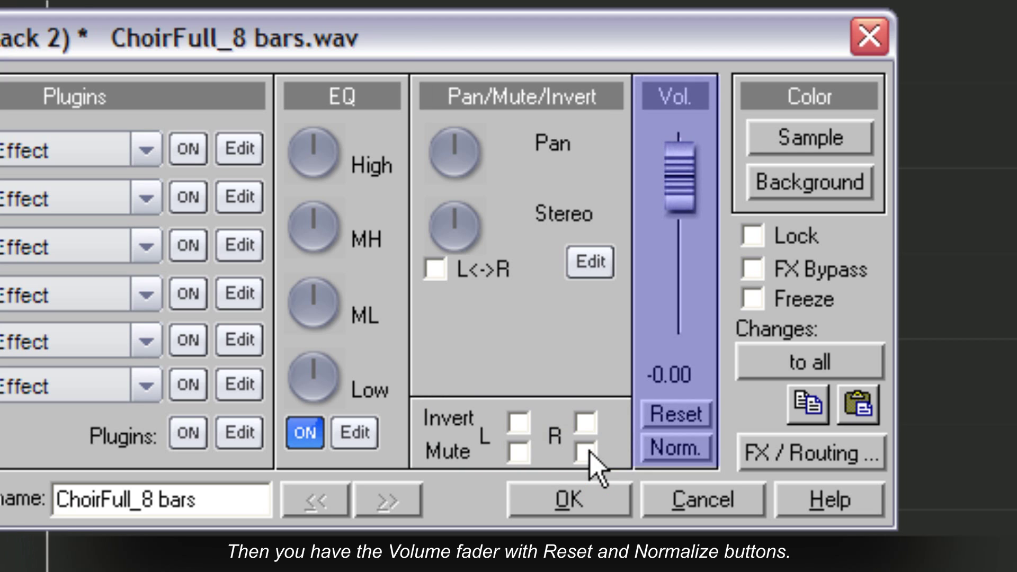
drag(687, 182, 685, 230)
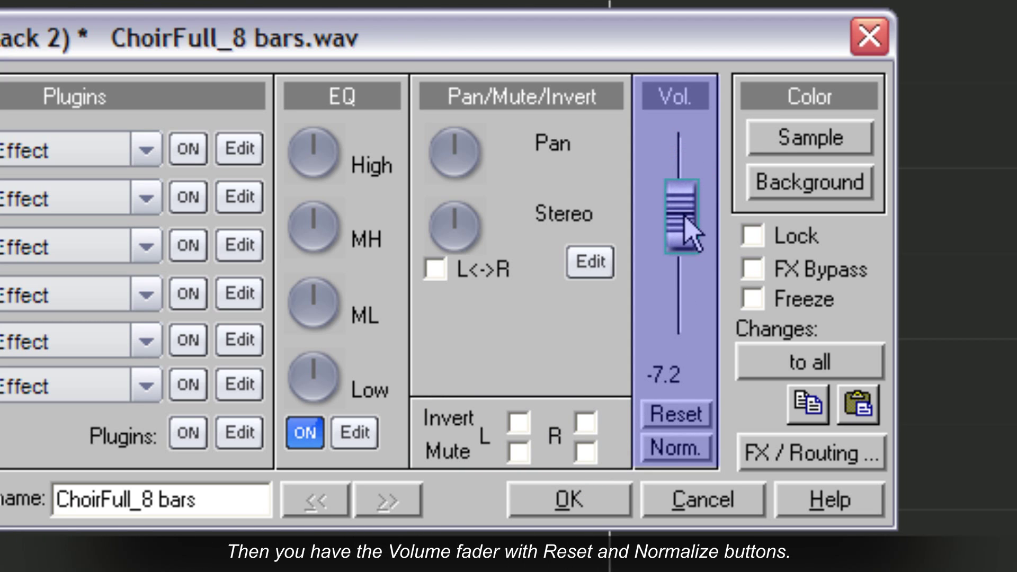
click(680, 412)
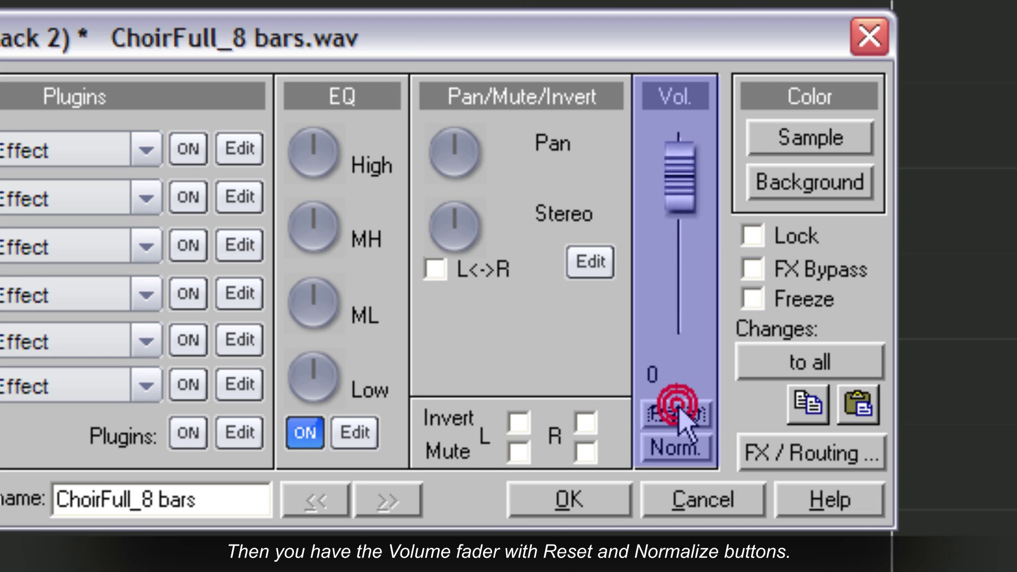
drag(676, 187, 677, 220)
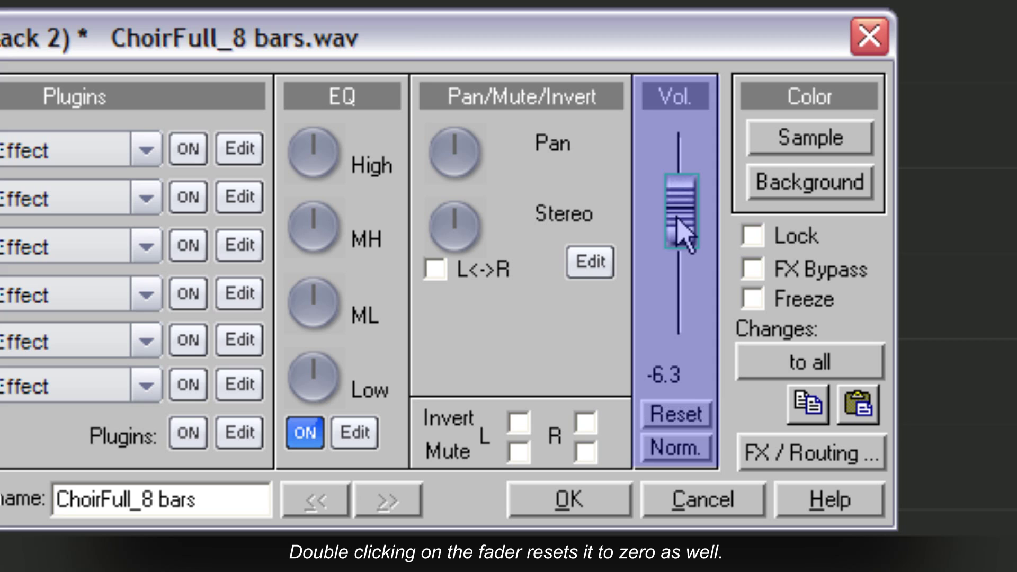
double_click(681, 223)
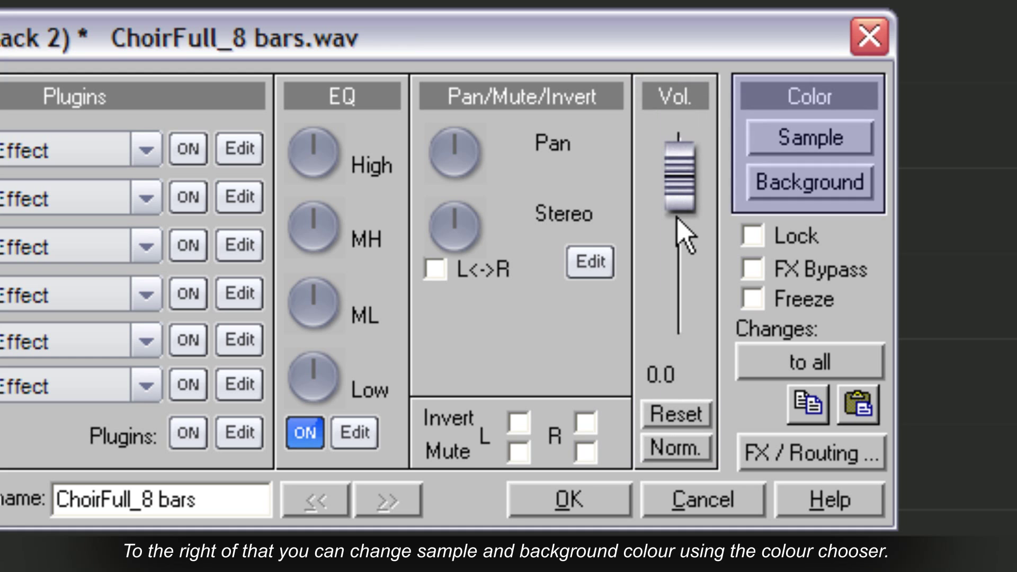
click(806, 150)
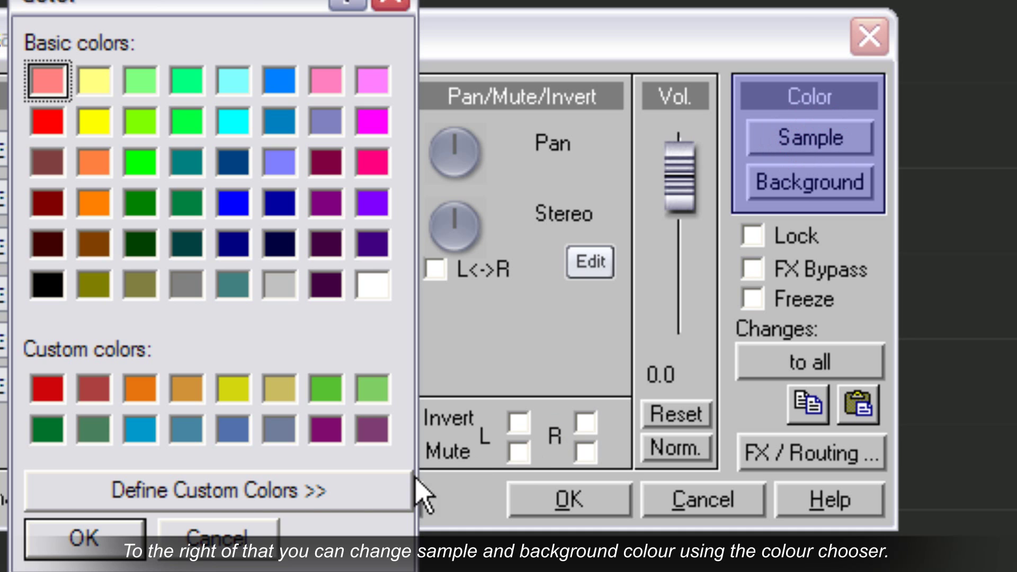
click(253, 531)
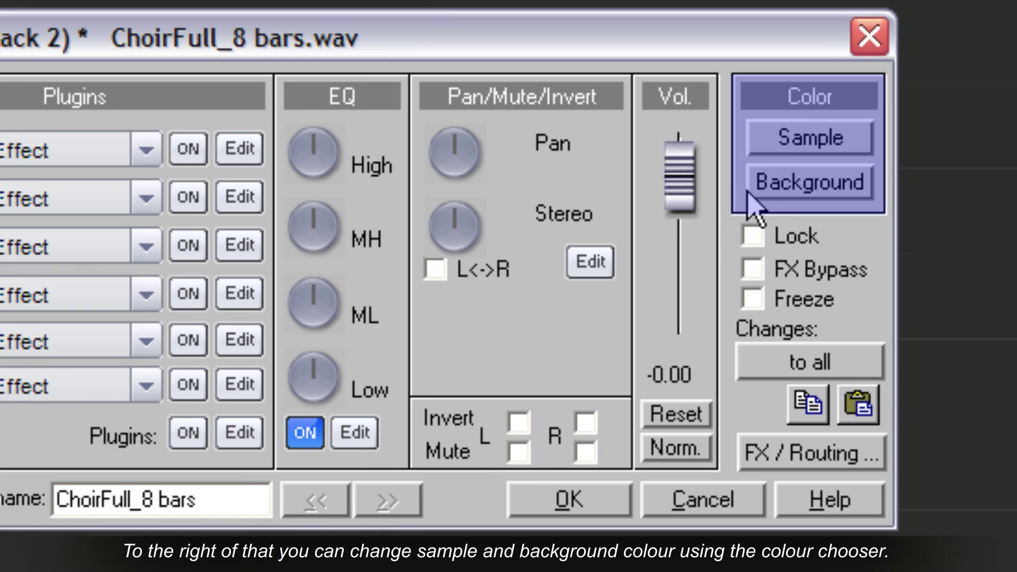
click(768, 188)
click(241, 534)
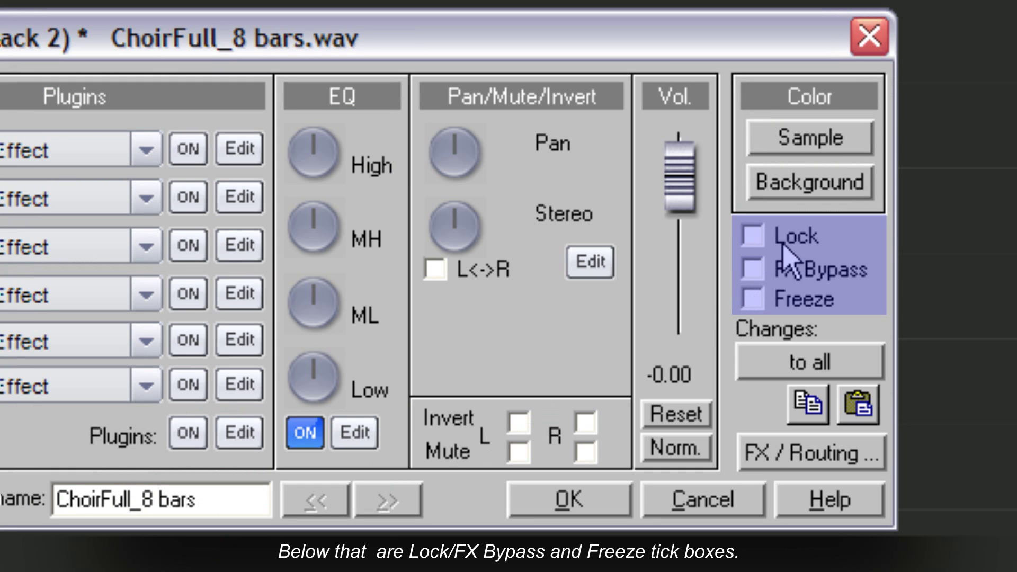
Tick Lock for the ChoirFull_8 bars object so a diagonal line marks it locked
click(751, 238)
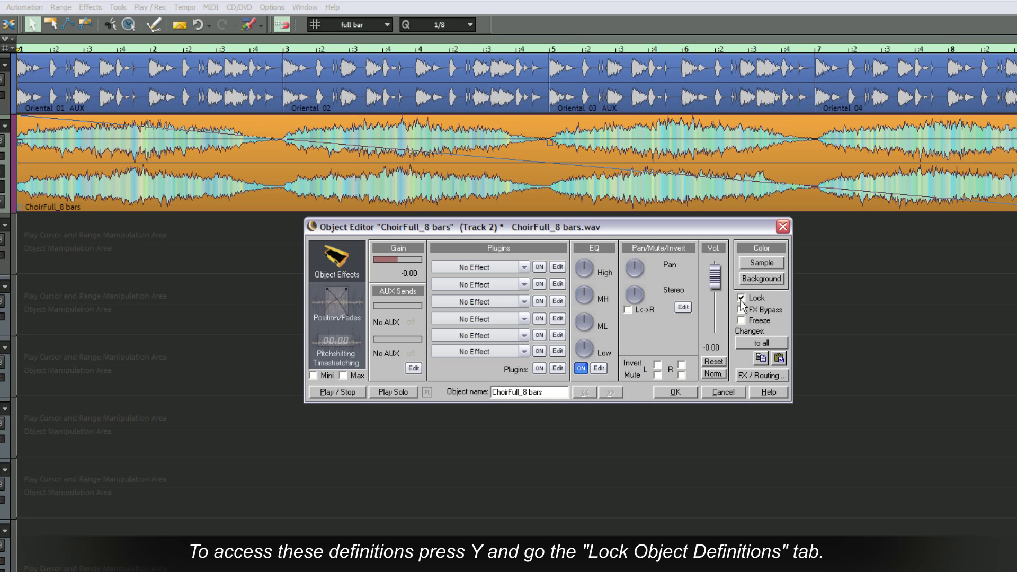
Review the Object Lock Definitions options (Disable Moving, Disable Crossfade Editing ticked) and close them
key(y)
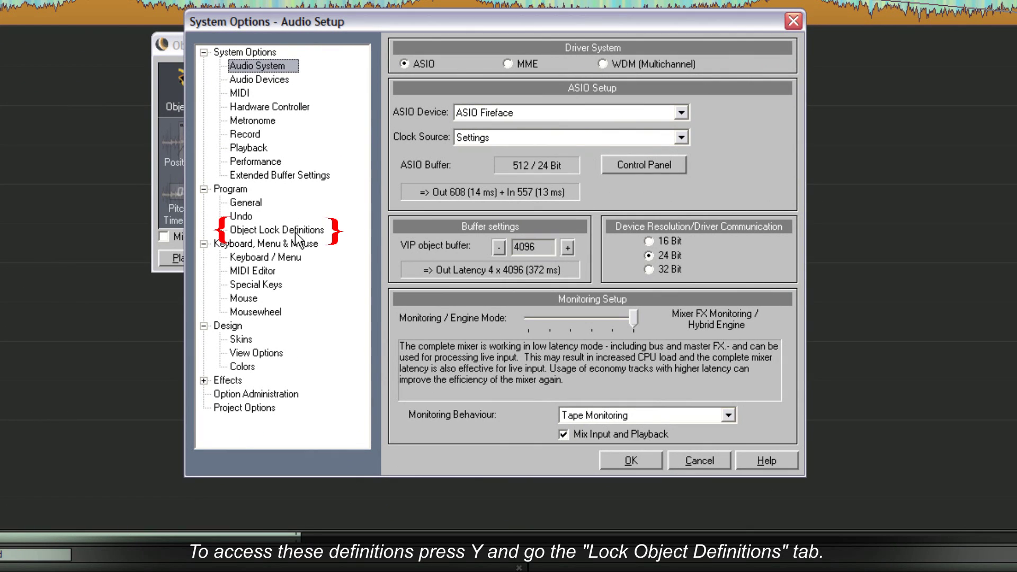
click(295, 231)
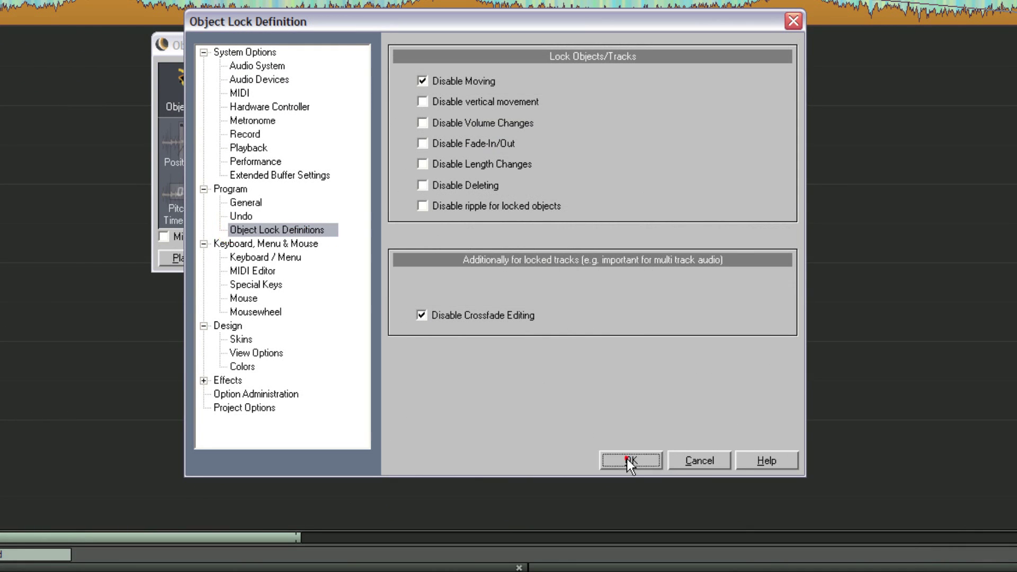
click(629, 462)
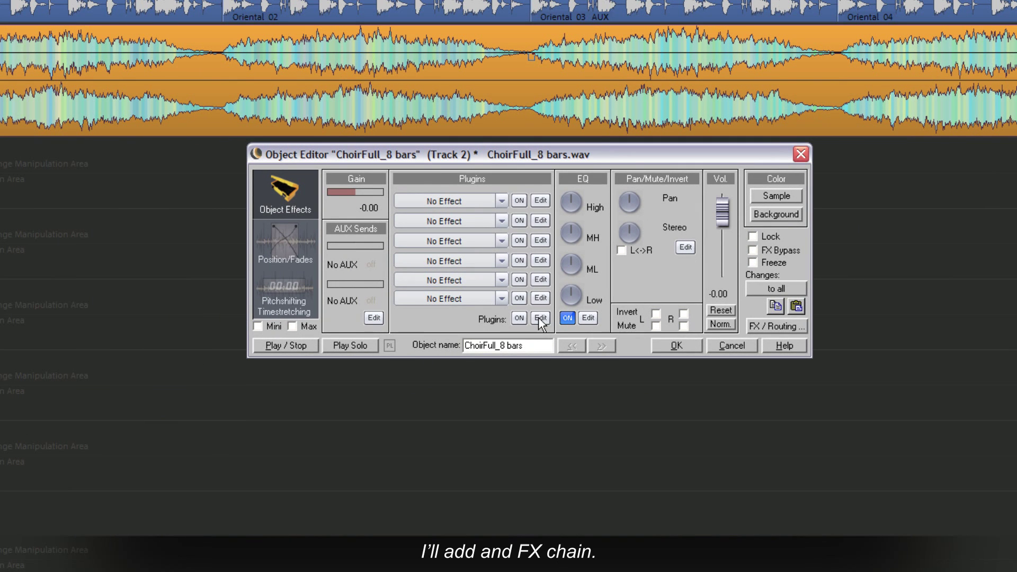
Load the FiveClosed six-plugin chain (ECOX to eFX_StereoDelay), then freeze and unfreeze it
click(540, 318)
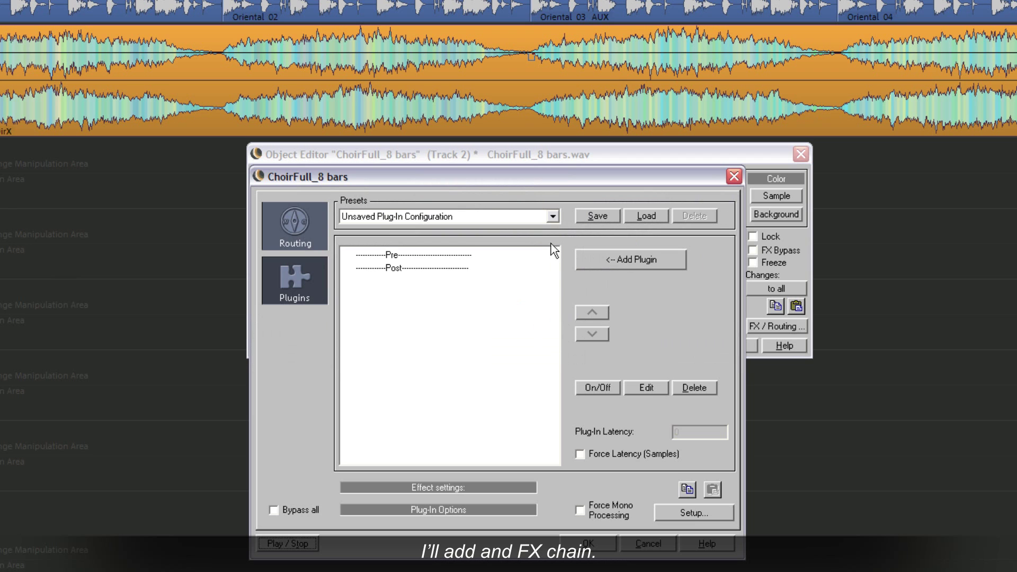
click(552, 216)
click(545, 300)
click(587, 543)
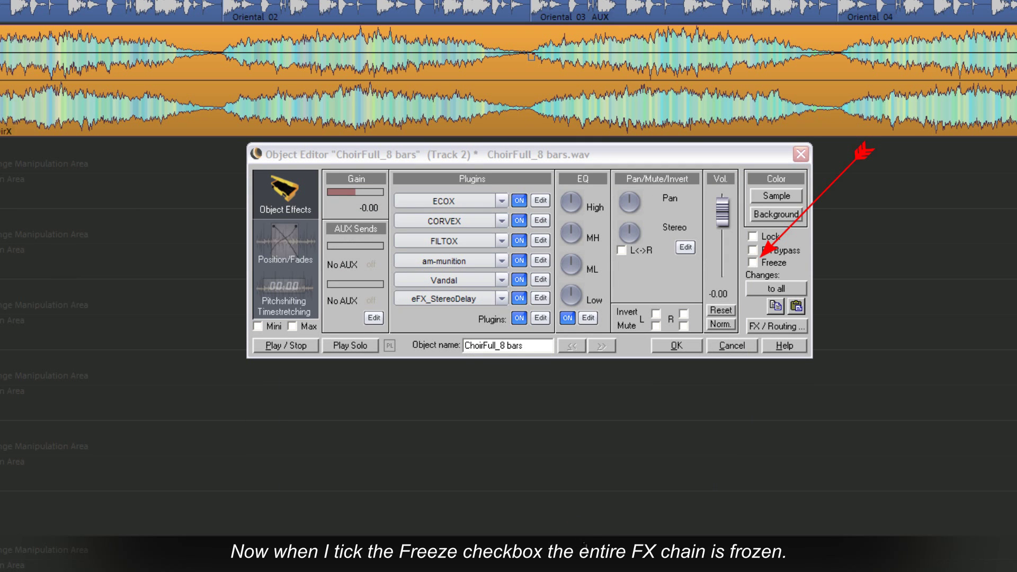
click(754, 264)
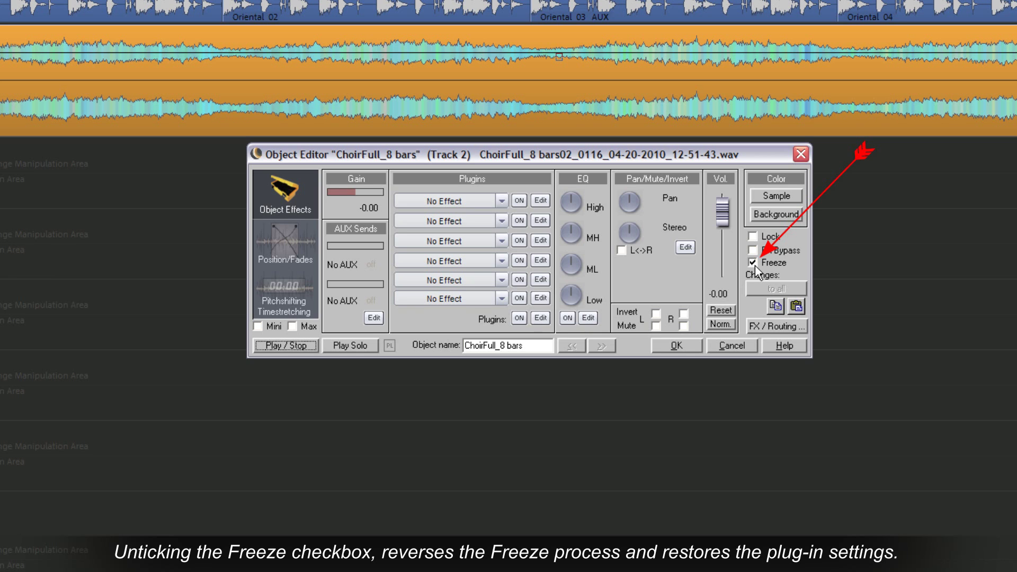
click(753, 263)
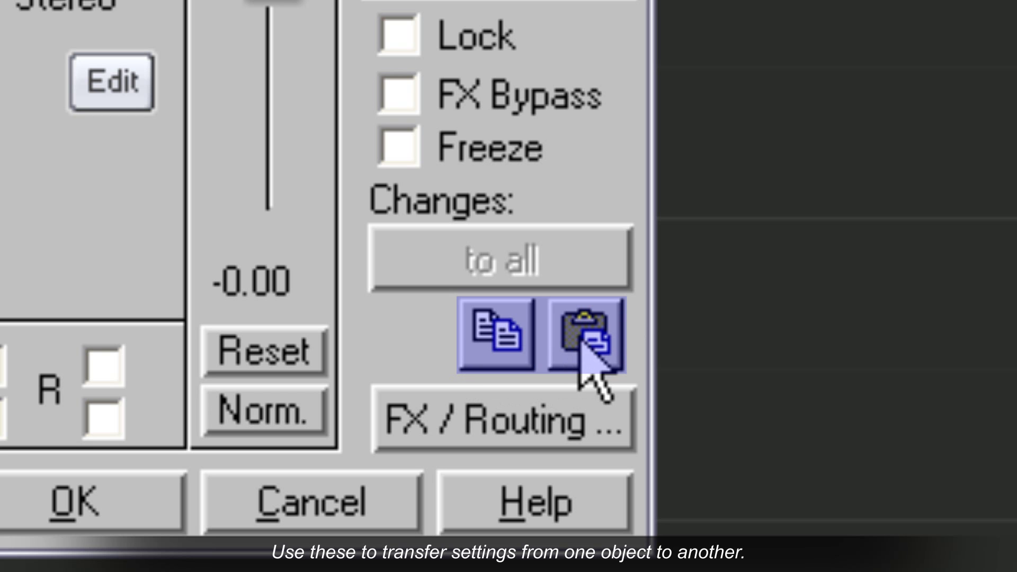
click(507, 430)
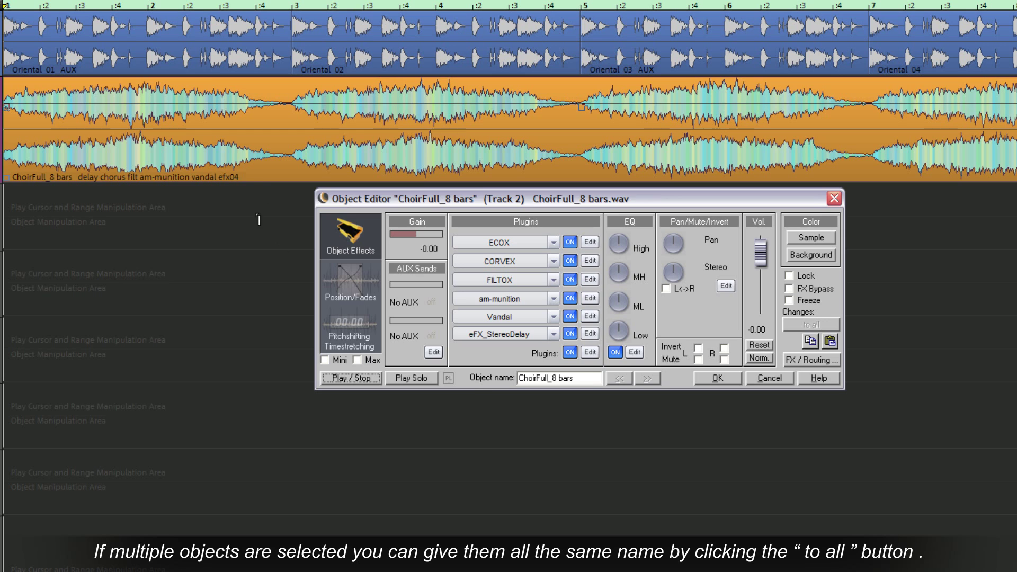
Select the Oriental objects, rename them all 'All the same name', then step back to the first
click(204, 71)
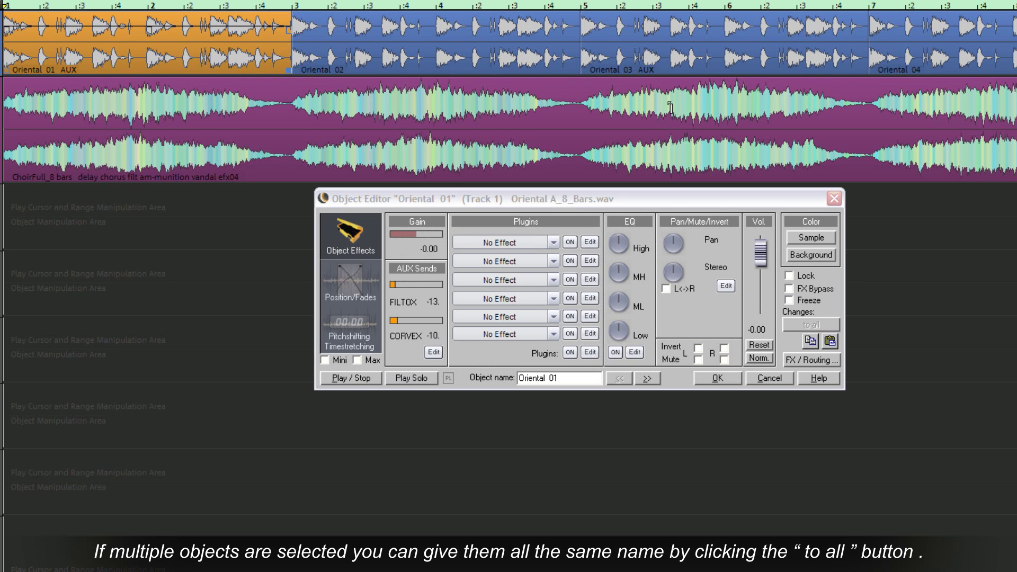
shift+click(918, 70)
drag(577, 379, 495, 381)
text(All the same name)
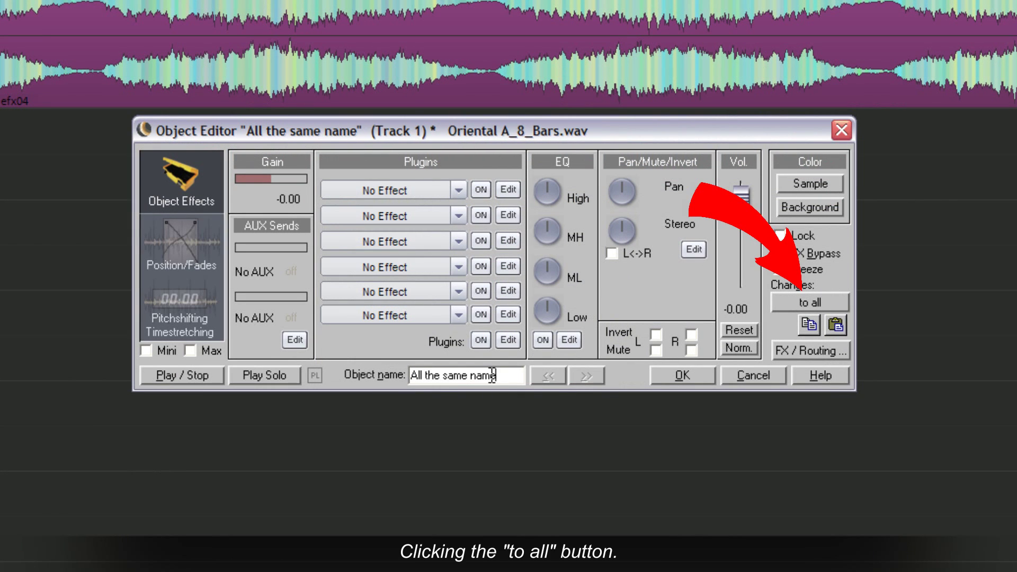
click(777, 303)
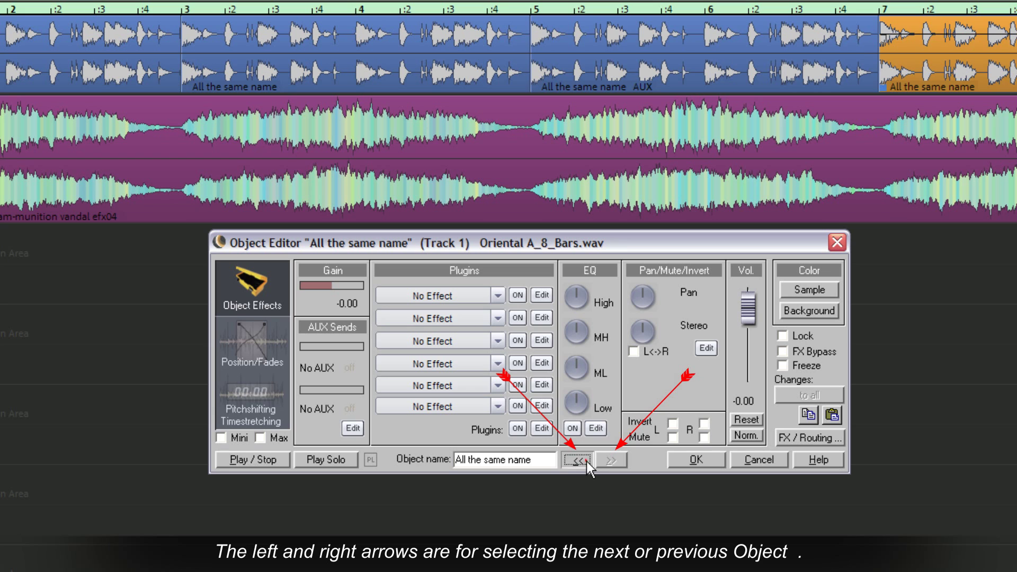
click(579, 461)
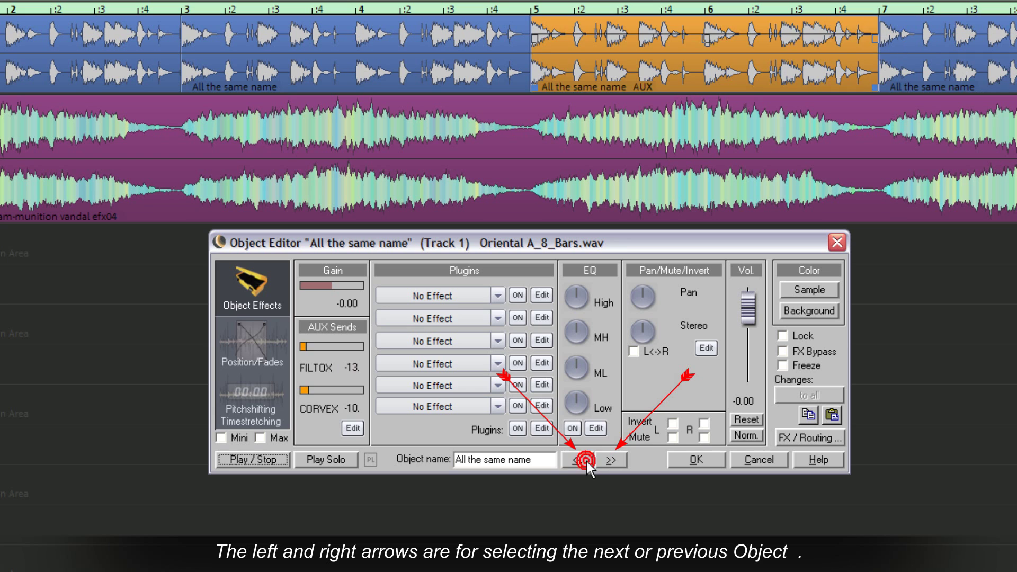